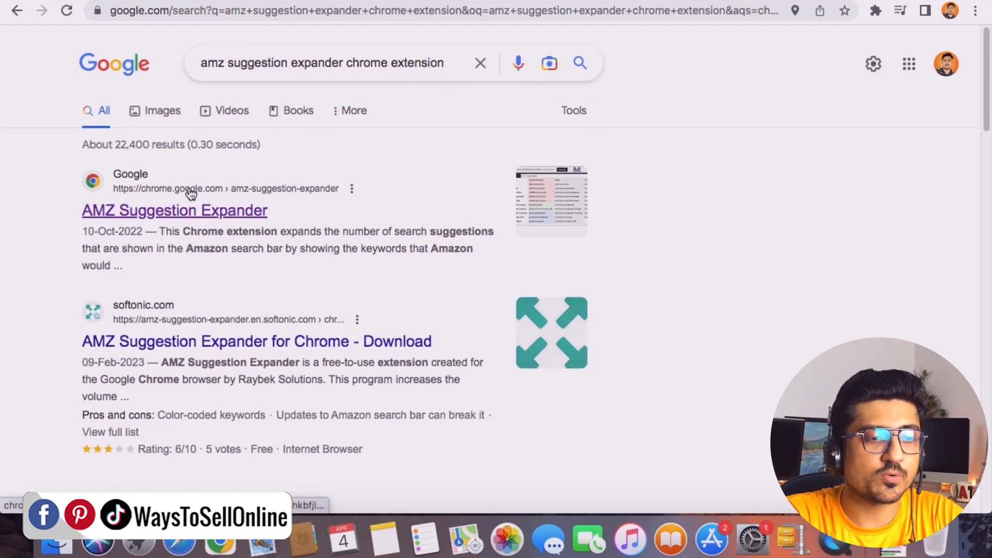
Open the AMZ Suggestion Expander page in the Chrome Web Store from the search results and check its user count
{"action": "left_click", "coordinate": [212, 210]}
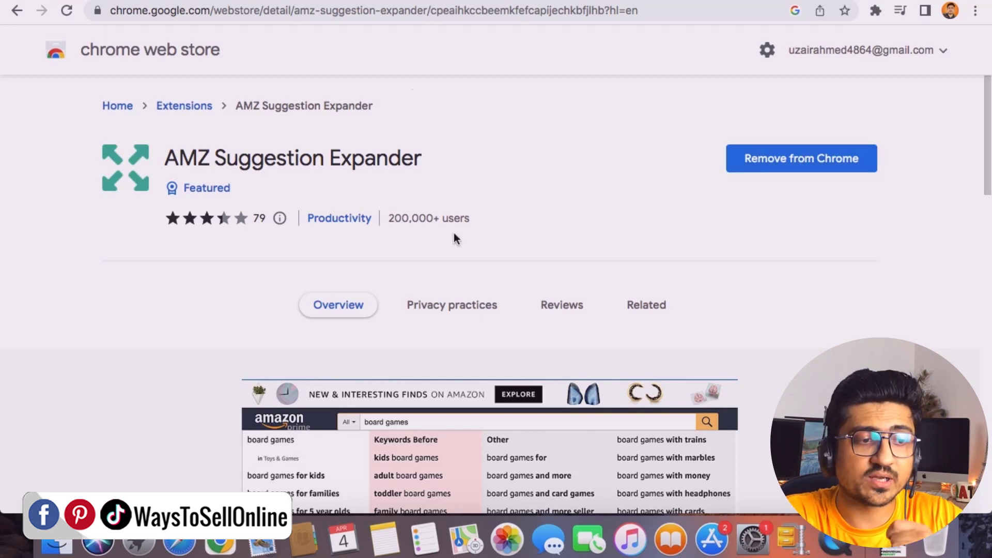
{"action": "left_click", "coordinate": [389, 222]}
{"action": "left_click_drag", "start_coordinate": [389, 222], "coordinate": [499, 223]}
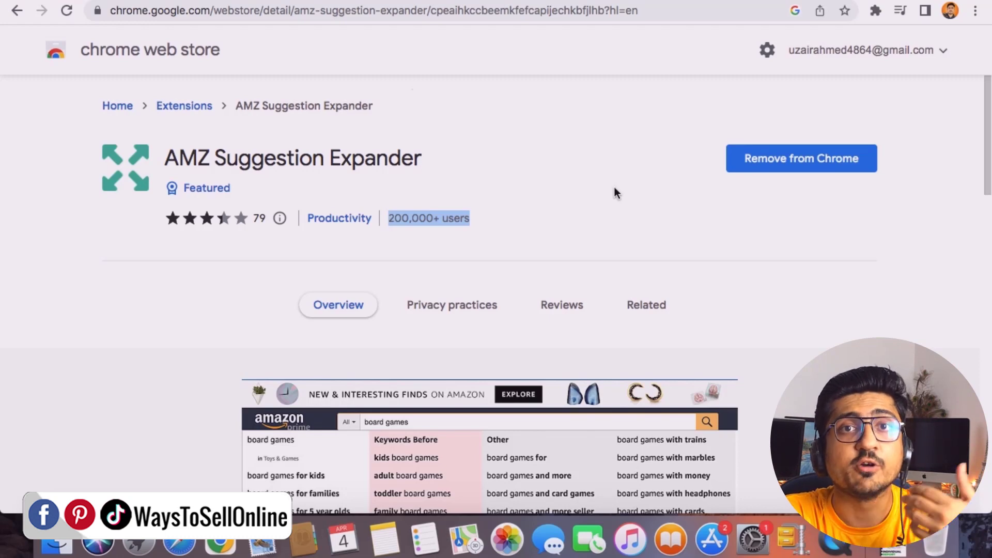
{"action": "scroll", "coordinate": [727, 294], "scroll_direction": "down", "scroll_amount": 5}
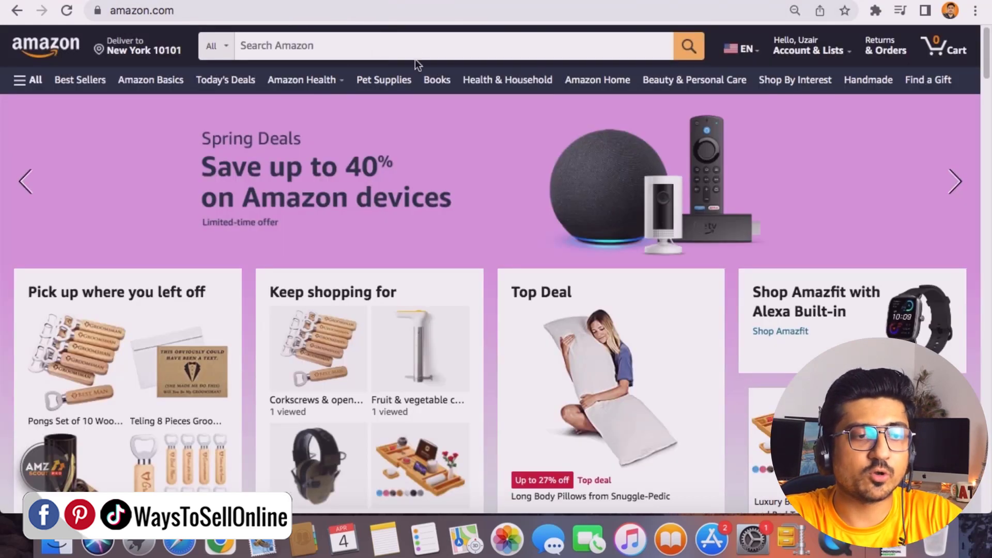
Enter "short stories for kids" in the Amazon search and open the suggested keyword "short stories for kids 9-12 girls"
{"action": "left_click", "coordinate": [421, 47]}
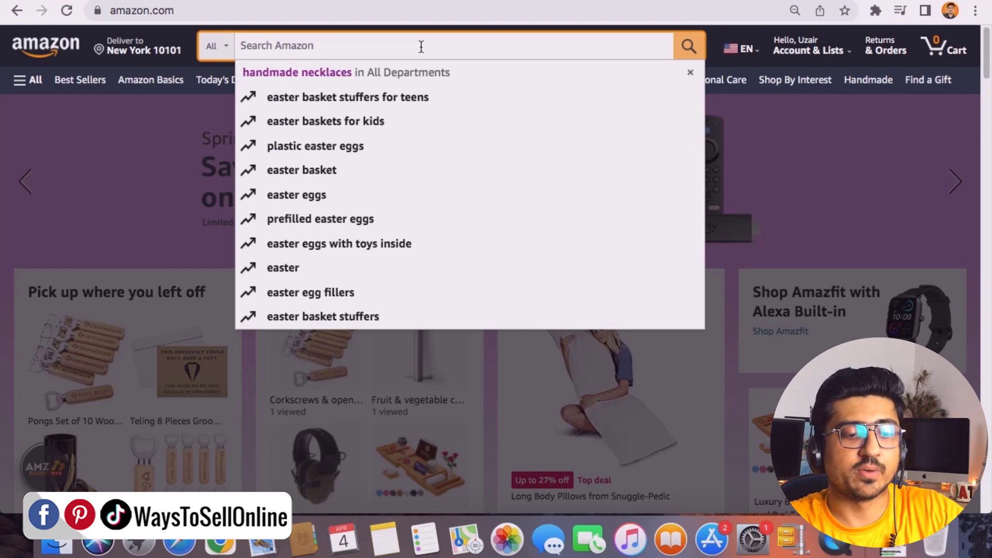
{"action": "type", "text": "short stories for kids"}
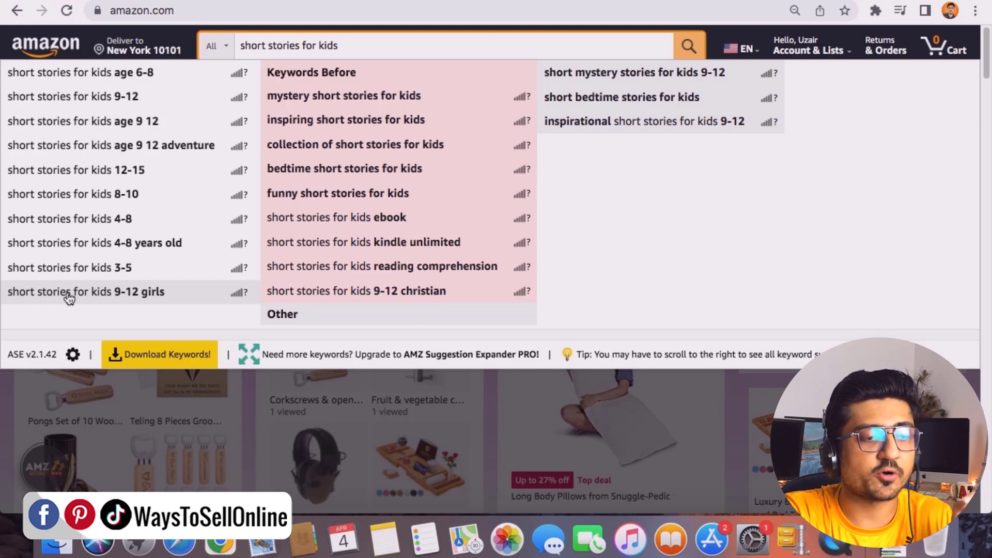
{"action": "left_click", "coordinate": [97, 296]}
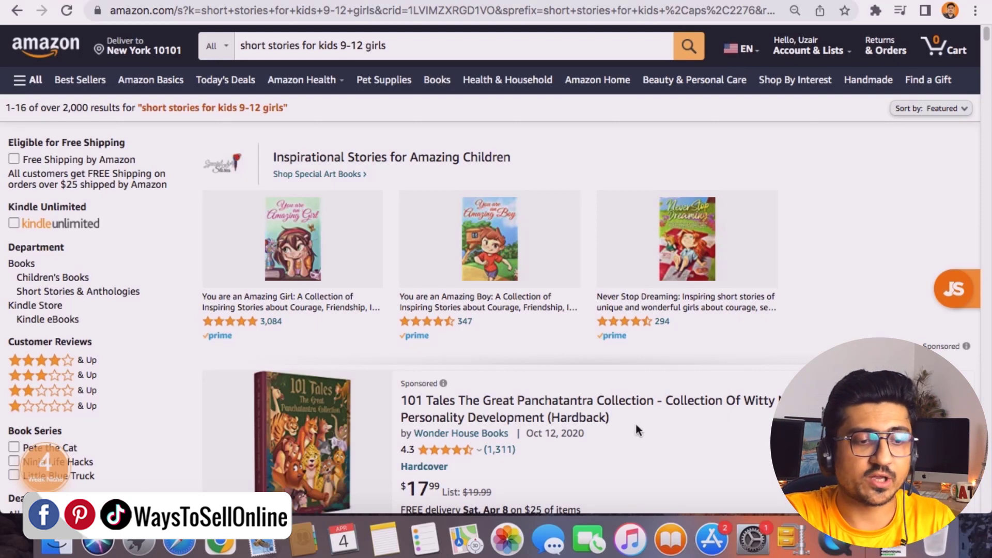
Examine the sales ranks of the first book listings and the total number of results for the keyword
{"action": "scroll", "coordinate": [634, 422], "scroll_direction": "down", "scroll_amount": 6}
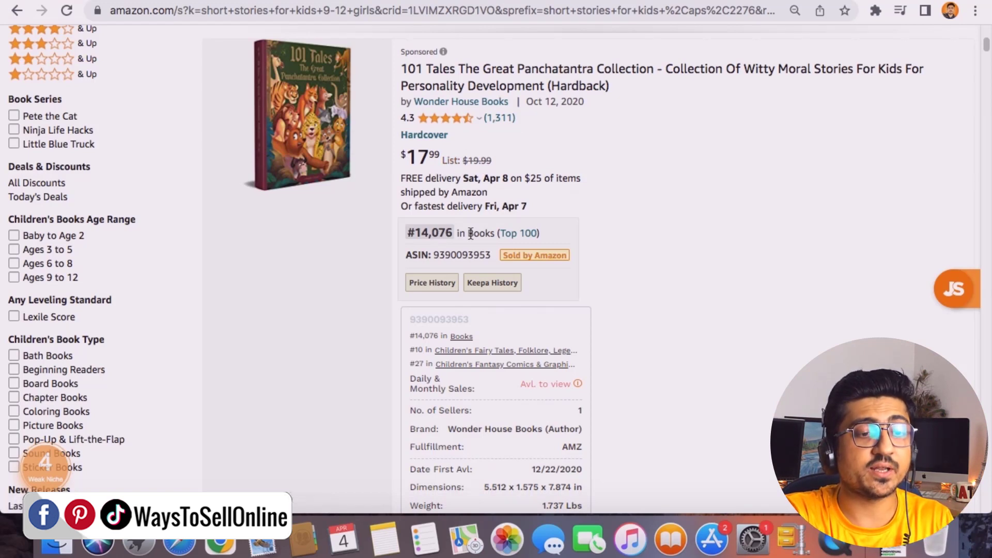
{"action": "right_click", "coordinate": [489, 86]}
{"action": "left_click", "coordinate": [513, 93]}
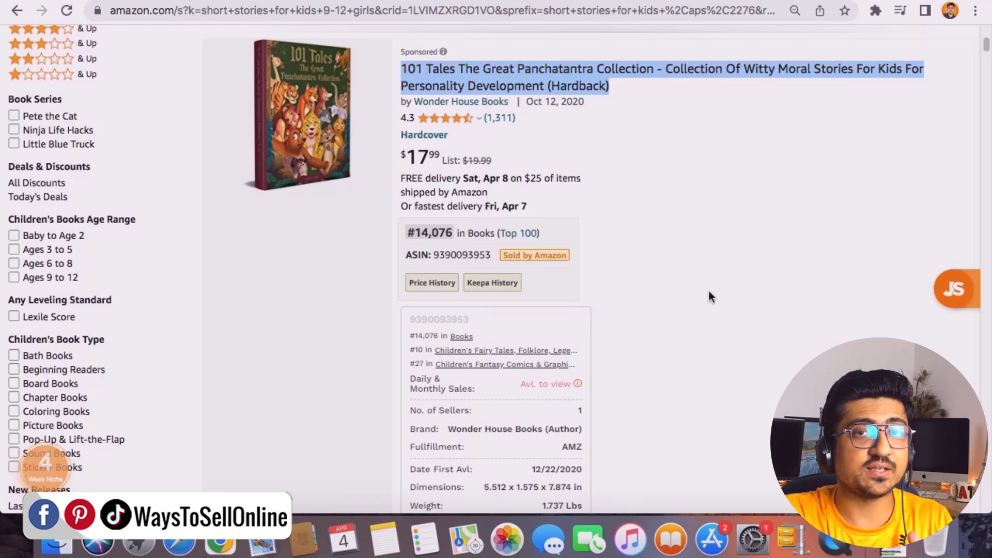
{"action": "scroll", "coordinate": [694, 332], "scroll_direction": "down", "scroll_amount": 10}
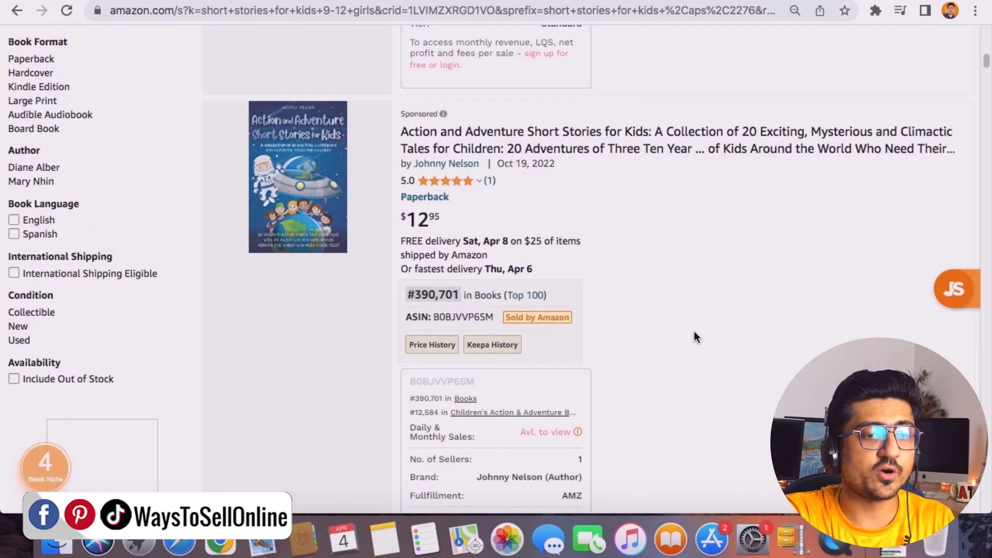
{"action": "scroll", "coordinate": [699, 331], "scroll_direction": "down", "scroll_amount": 5}
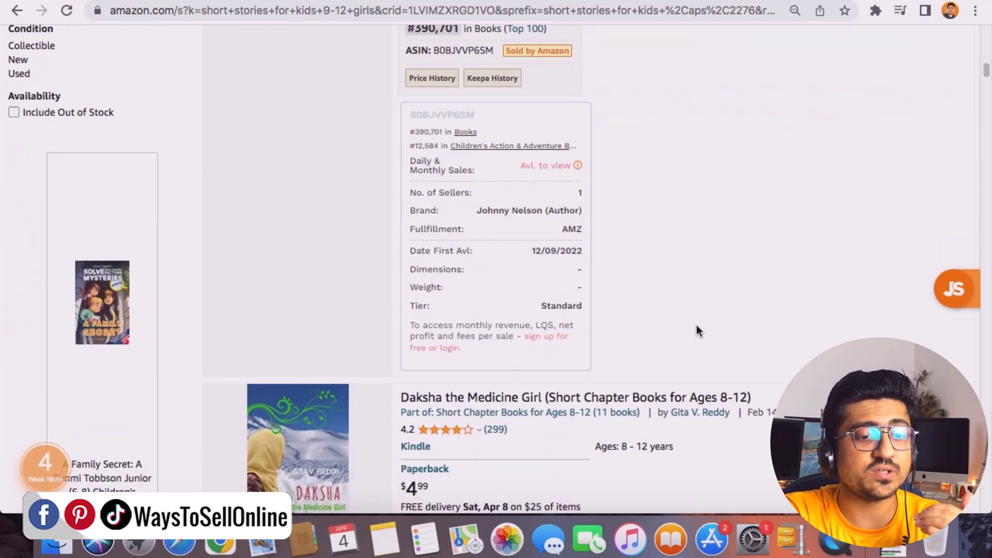
{"action": "scroll", "coordinate": [698, 331], "scroll_direction": "down", "scroll_amount": 5}
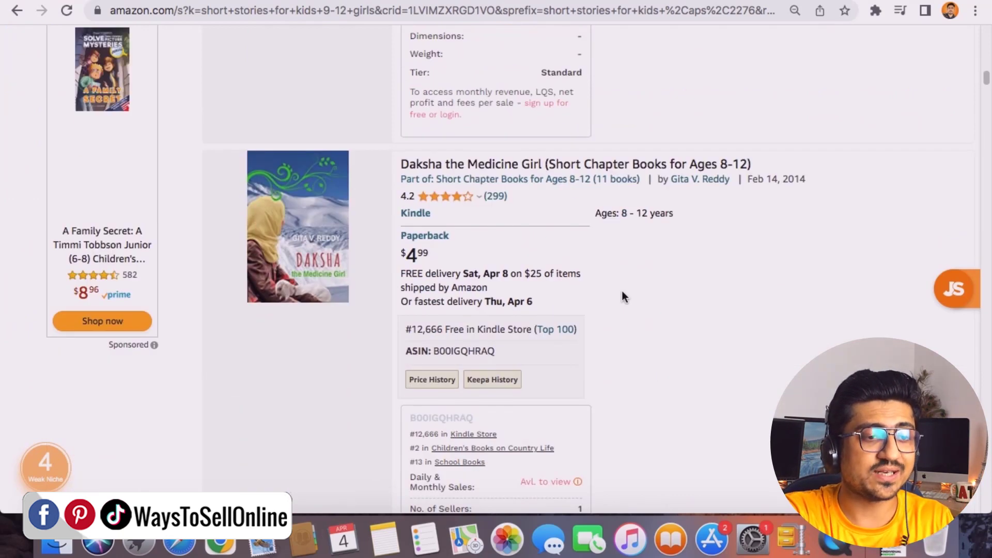
{"action": "scroll", "coordinate": [622, 295], "scroll_direction": "up", "scroll_amount": 20}
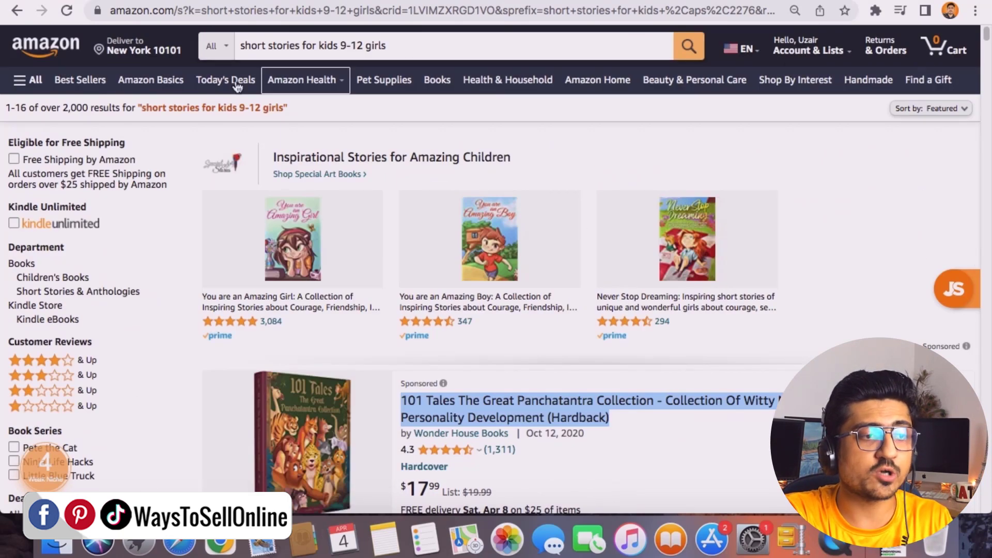
{"action": "left_click_drag", "start_coordinate": [61, 107], "coordinate": [99, 108]}
Compare the sales ranks and review counts of the story books further down the results
{"action": "scroll", "coordinate": [664, 409], "scroll_direction": "down", "scroll_amount": 20}
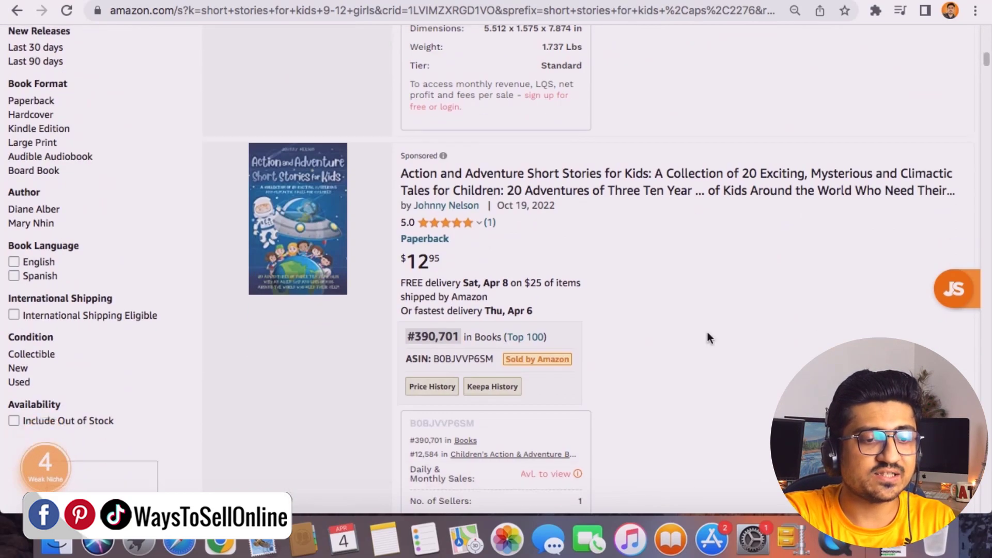
{"action": "scroll", "coordinate": [708, 336], "scroll_direction": "down", "scroll_amount": 5}
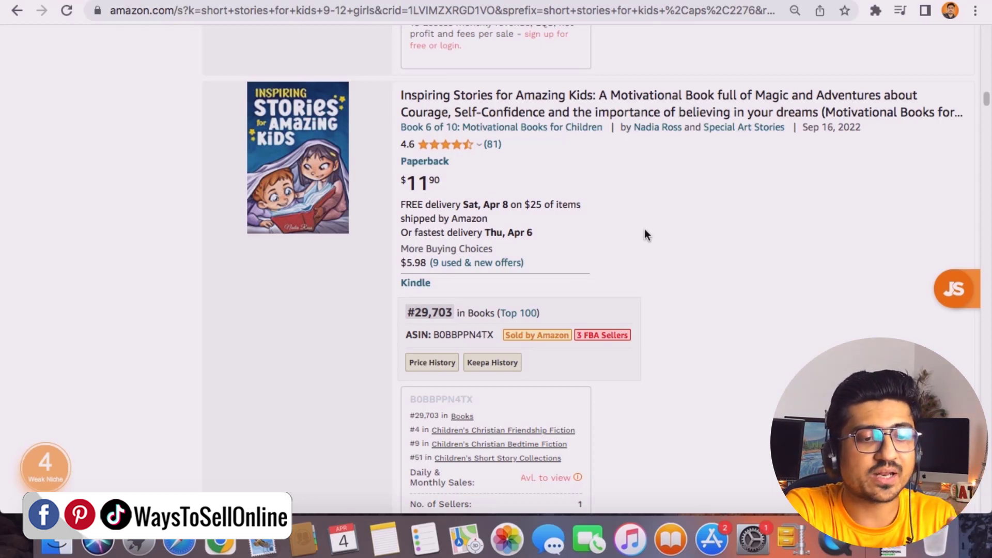
{"action": "left_click_drag", "start_coordinate": [415, 313], "coordinate": [455, 317]}
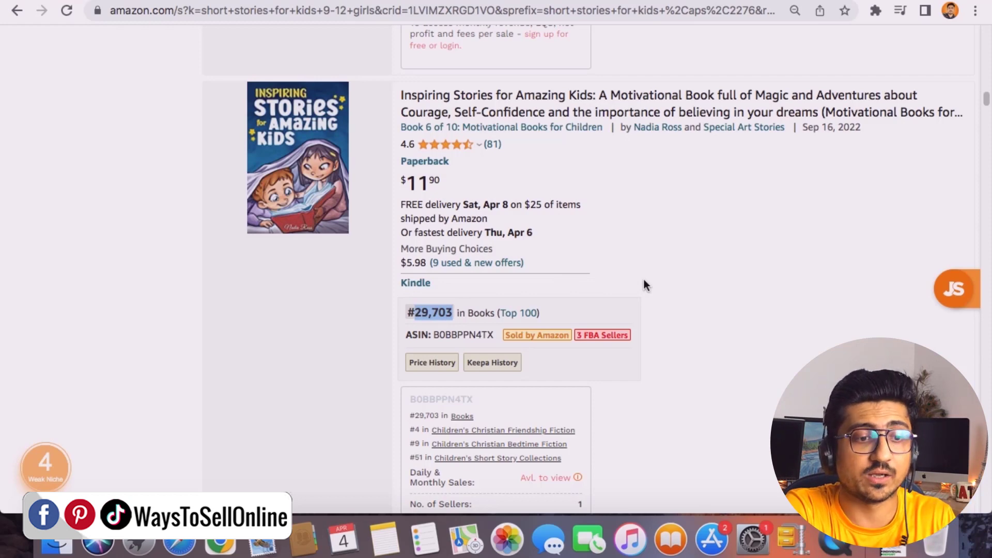
{"action": "scroll", "coordinate": [699, 314], "scroll_direction": "down", "scroll_amount": 10}
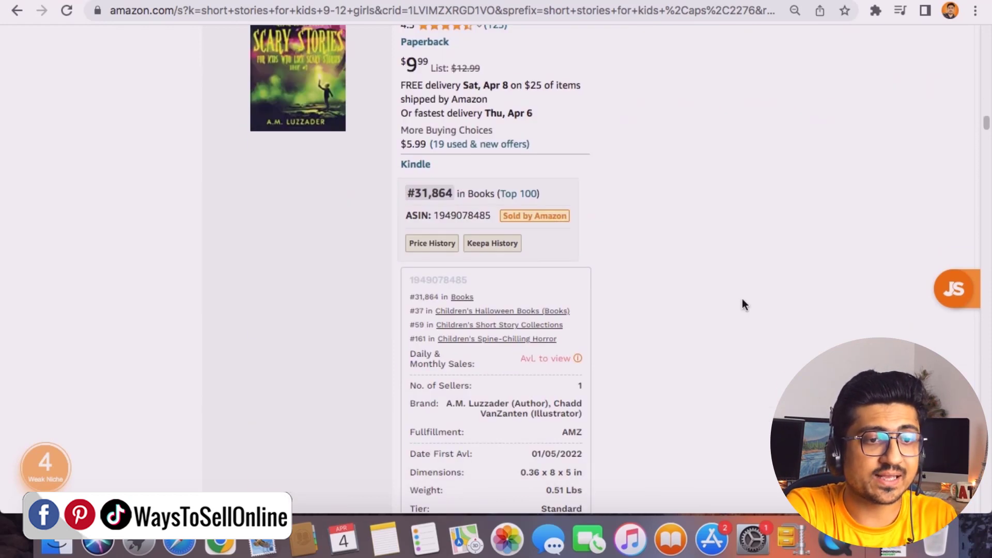
{"action": "scroll", "coordinate": [649, 258], "scroll_direction": "up", "scroll_amount": 5}
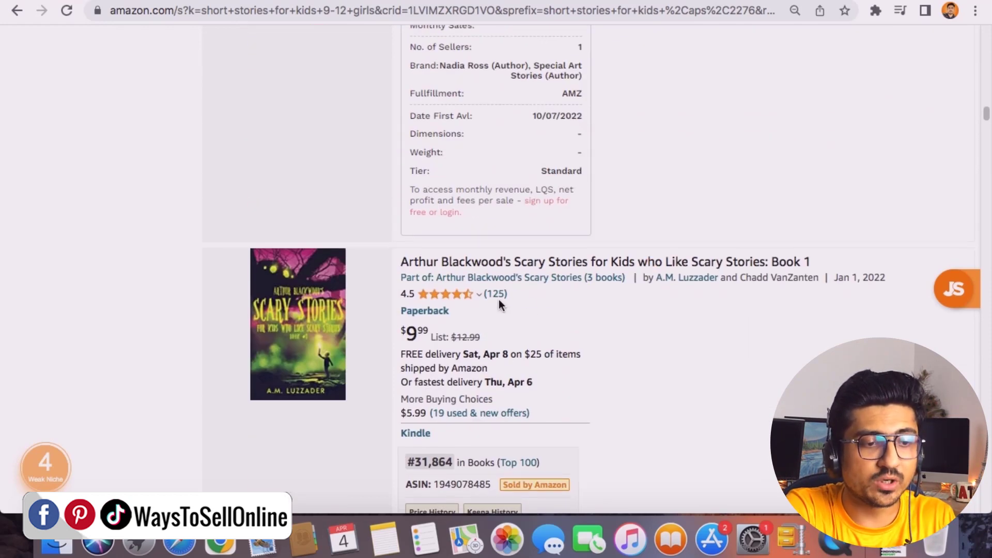
{"action": "scroll", "coordinate": [692, 324], "scroll_direction": "down", "scroll_amount": 10}
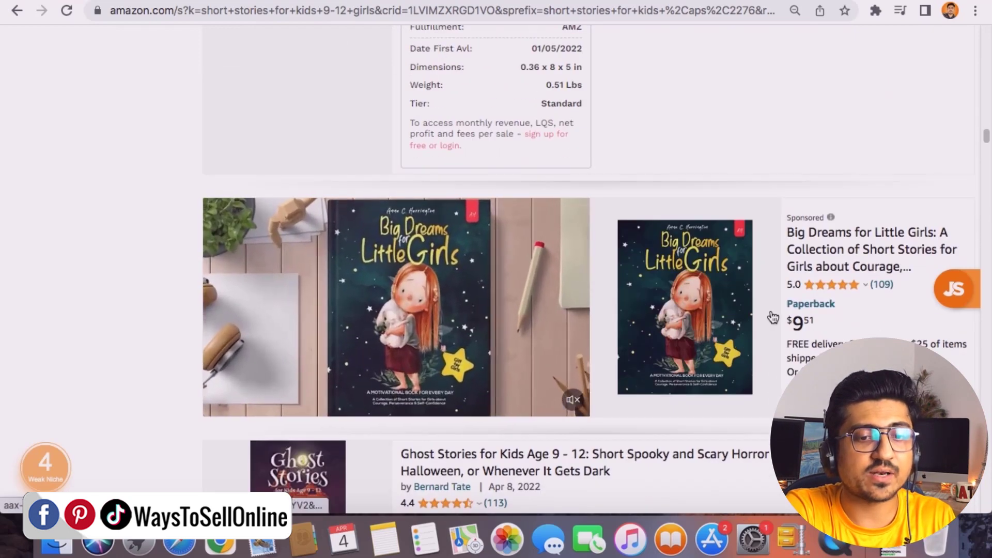
{"action": "scroll", "coordinate": [796, 325], "scroll_direction": "down", "scroll_amount": 5}
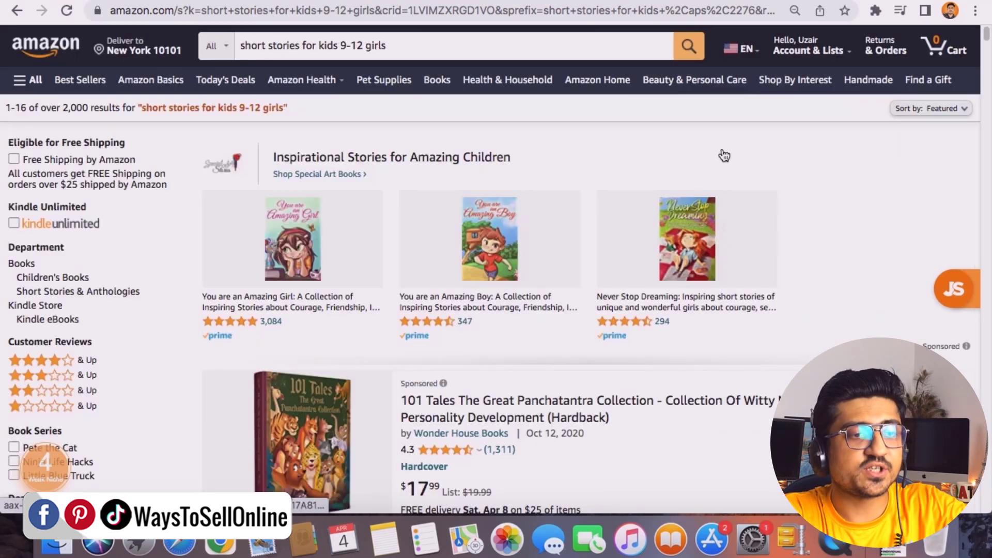
Replace the search term with "horror stories" and open the suggested keyword "short horror stories books for adults"
{"action": "left_click", "coordinate": [419, 42]}
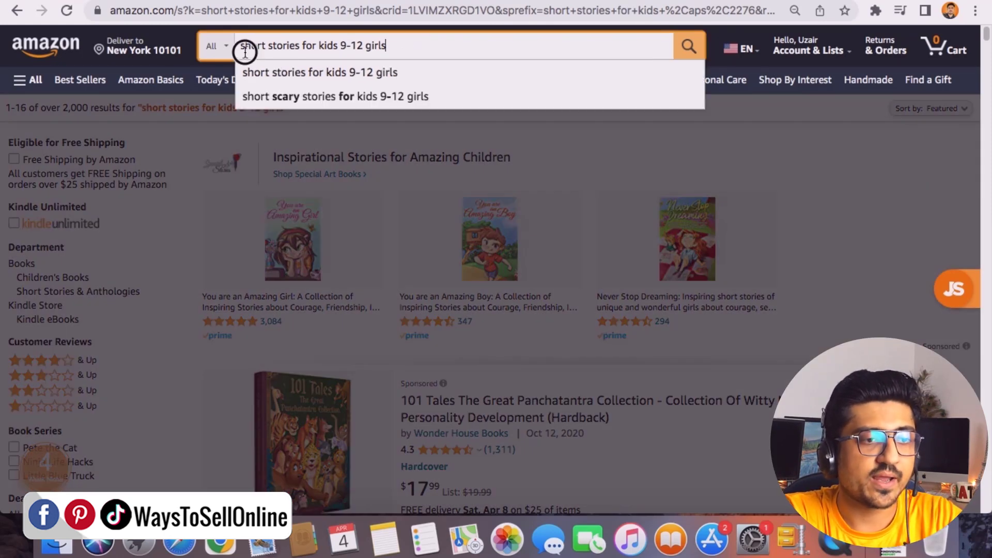
{"action": "triple_click", "coordinate": [247, 52]}
{"action": "type", "text": "horror stories"}
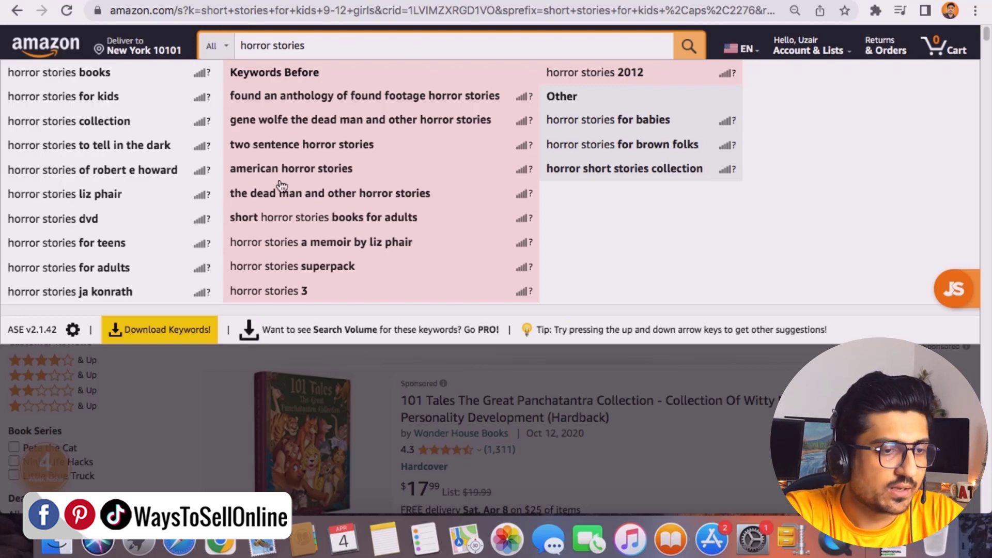
{"action": "left_click", "coordinate": [376, 225]}
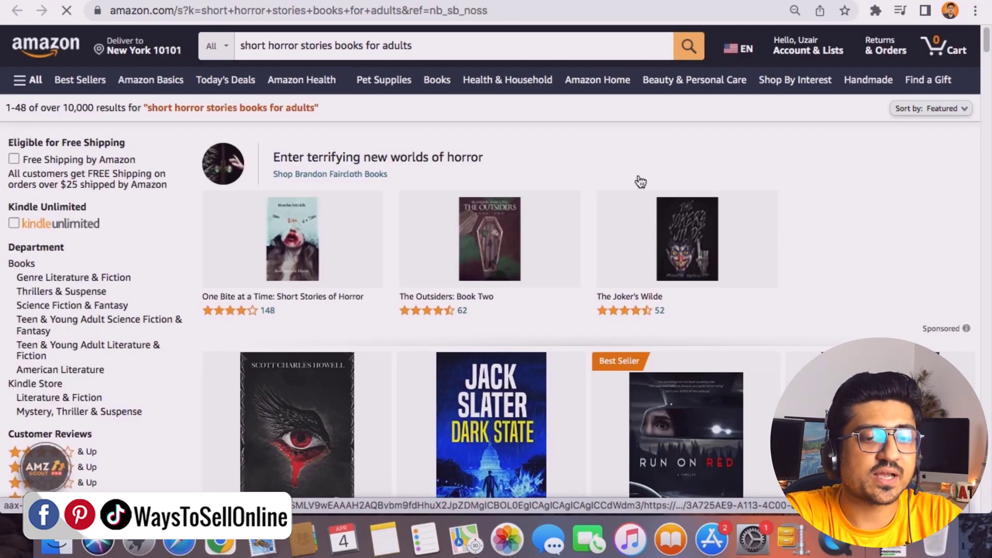
Examine the result count, sales ranks and review counts of the short horror story books for adults
{"action": "scroll", "coordinate": [584, 344], "scroll_direction": "down", "scroll_amount": 1}
{"action": "scroll", "coordinate": [584, 340], "scroll_direction": "down", "scroll_amount": 10}
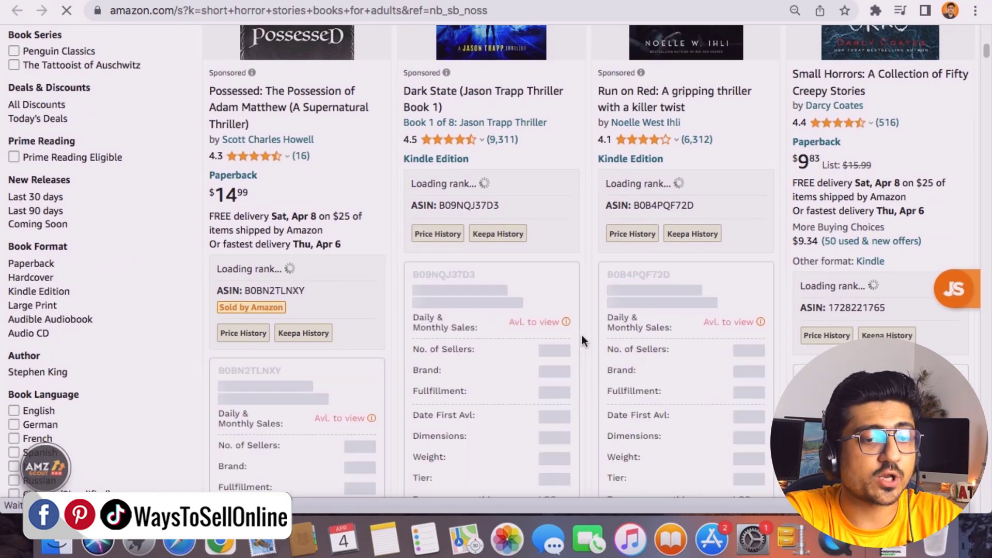
{"action": "scroll", "coordinate": [581, 335], "scroll_direction": "up", "scroll_amount": 10}
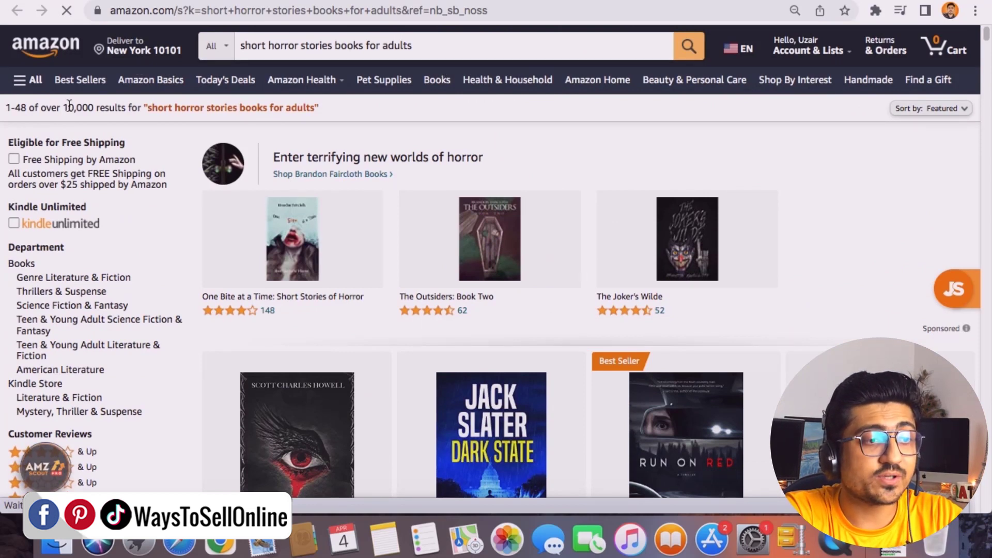
{"action": "left_click_drag", "start_coordinate": [63, 107], "coordinate": [89, 107]}
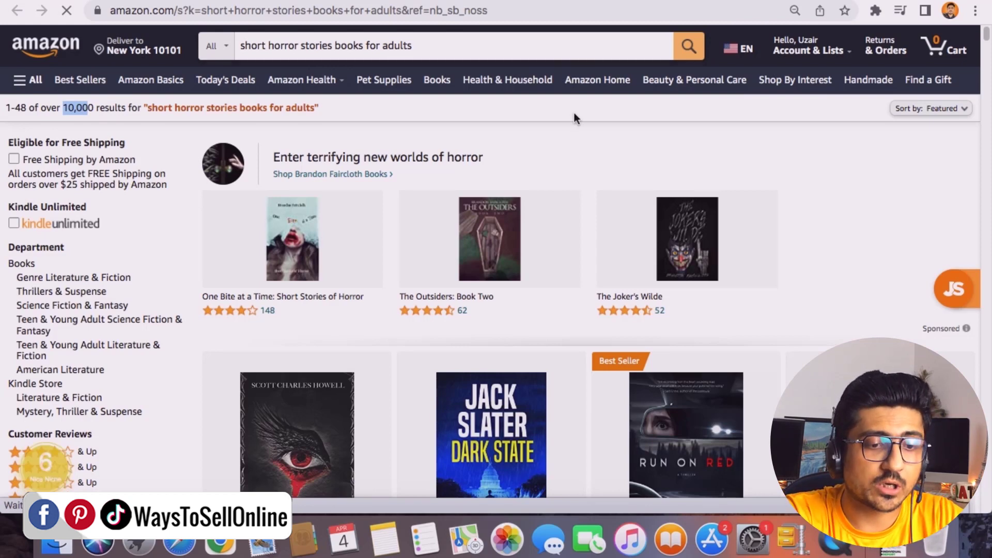
{"action": "scroll", "coordinate": [591, 237], "scroll_direction": "down", "scroll_amount": 5}
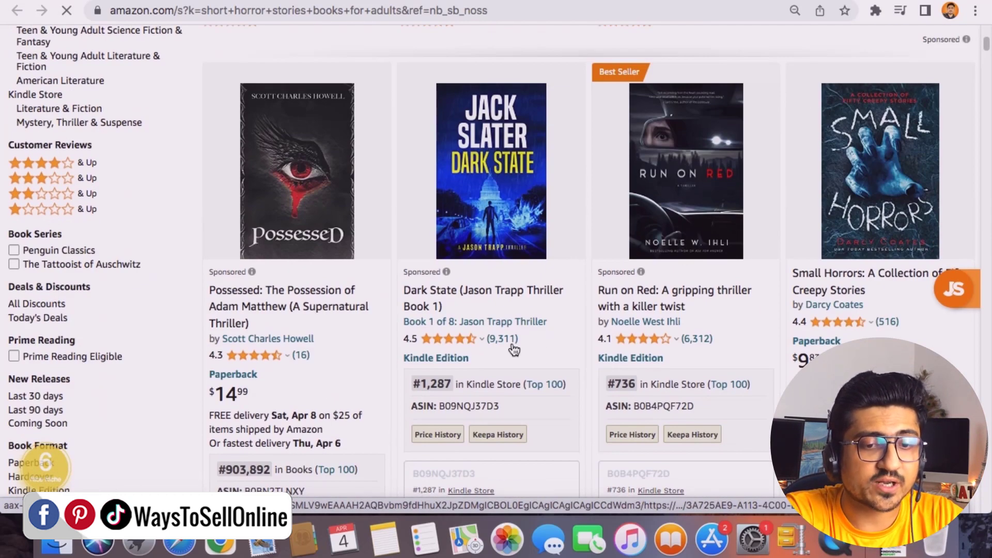
{"action": "scroll", "coordinate": [669, 349], "scroll_direction": "down", "scroll_amount": 3}
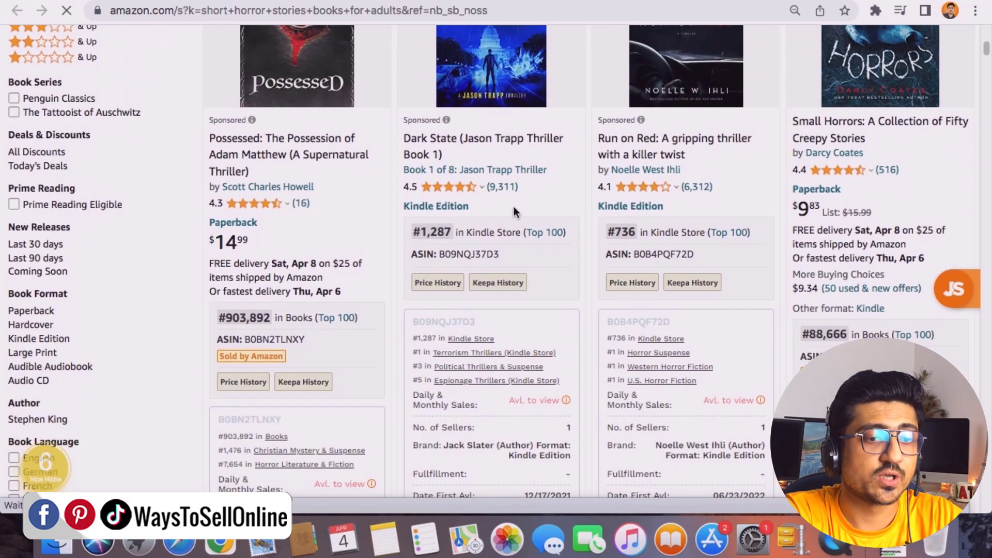
{"action": "scroll", "coordinate": [686, 285], "scroll_direction": "down", "scroll_amount": 5}
{"action": "scroll", "coordinate": [686, 284], "scroll_direction": "down", "scroll_amount": 7}
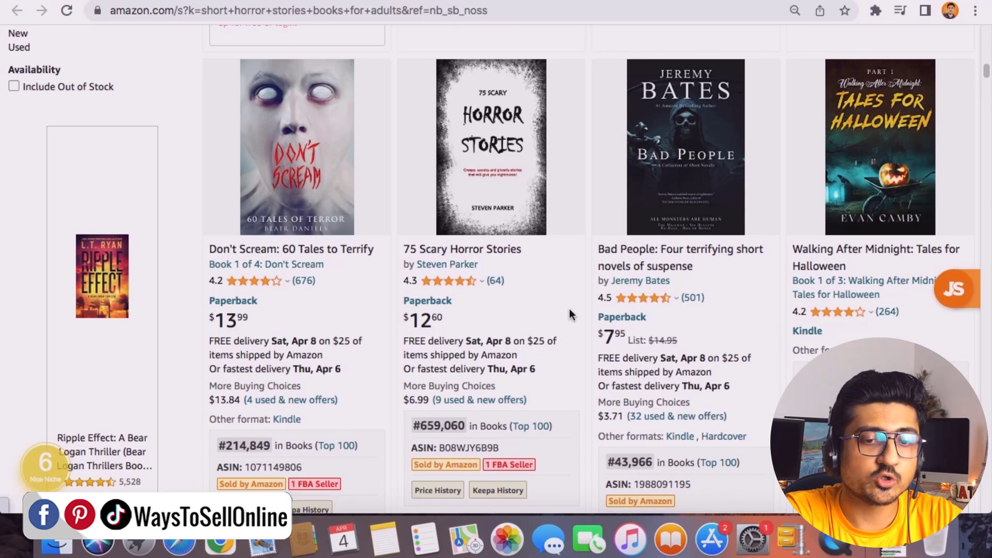
{"action": "scroll", "coordinate": [569, 308], "scroll_direction": "up", "scroll_amount": 15}
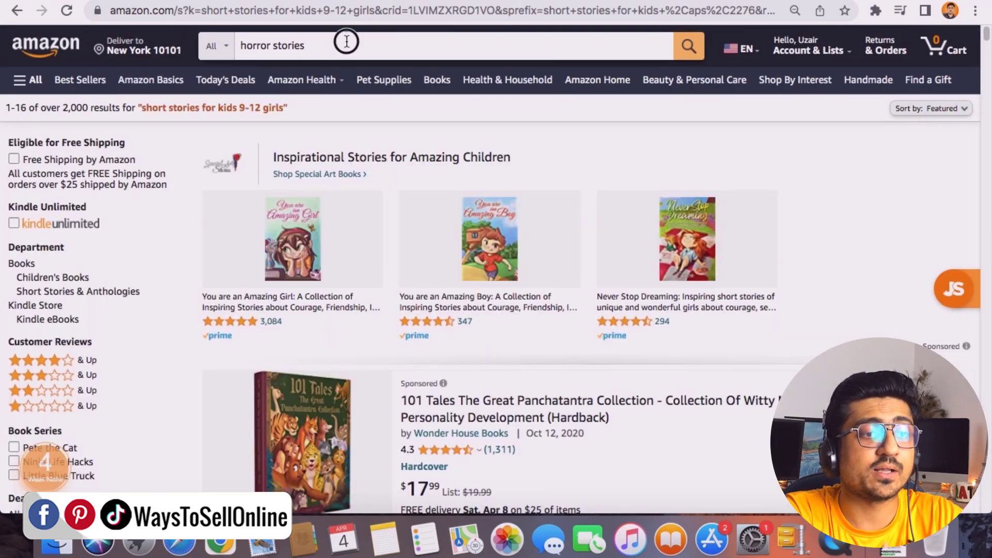
Open the keyword "horror coloring book for adults" from the "horror stories" suggestions and examine the sales ranks of its listings
{"action": "left_click", "coordinate": [345, 41]}
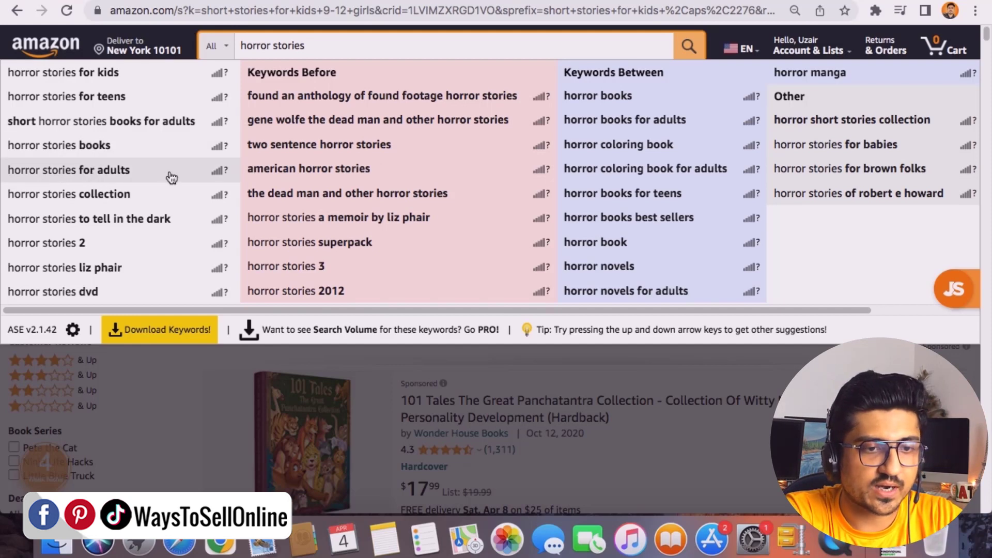
{"action": "left_click", "coordinate": [634, 170]}
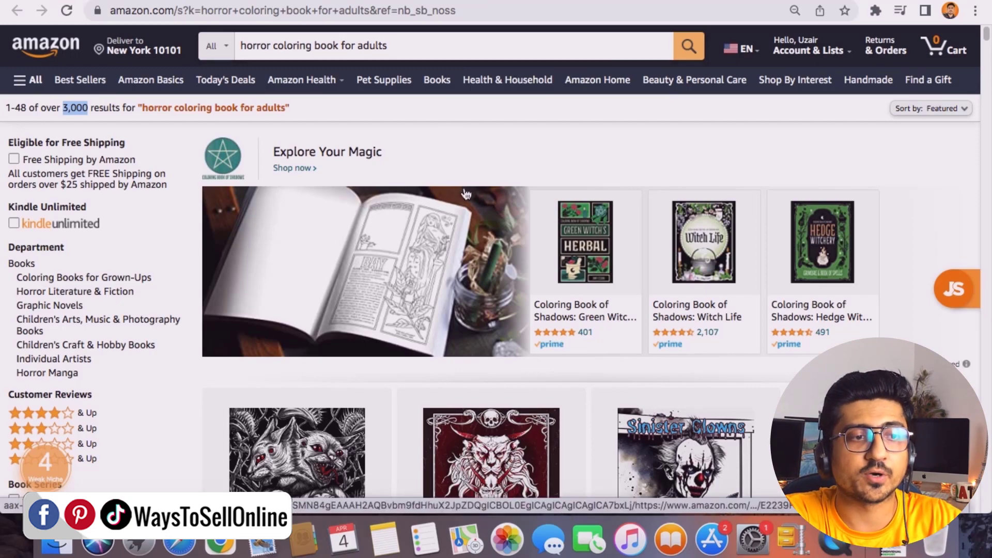
{"action": "scroll", "coordinate": [713, 326], "scroll_direction": "down", "scroll_amount": 10}
{"action": "scroll", "coordinate": [699, 334], "scroll_direction": "down", "scroll_amount": 5}
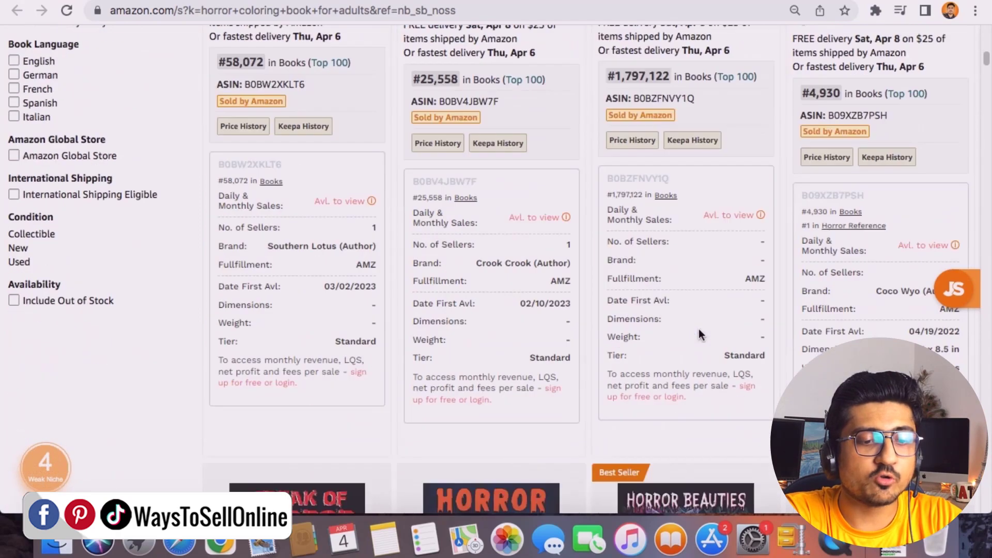
{"action": "scroll", "coordinate": [699, 328], "scroll_direction": "down", "scroll_amount": 8}
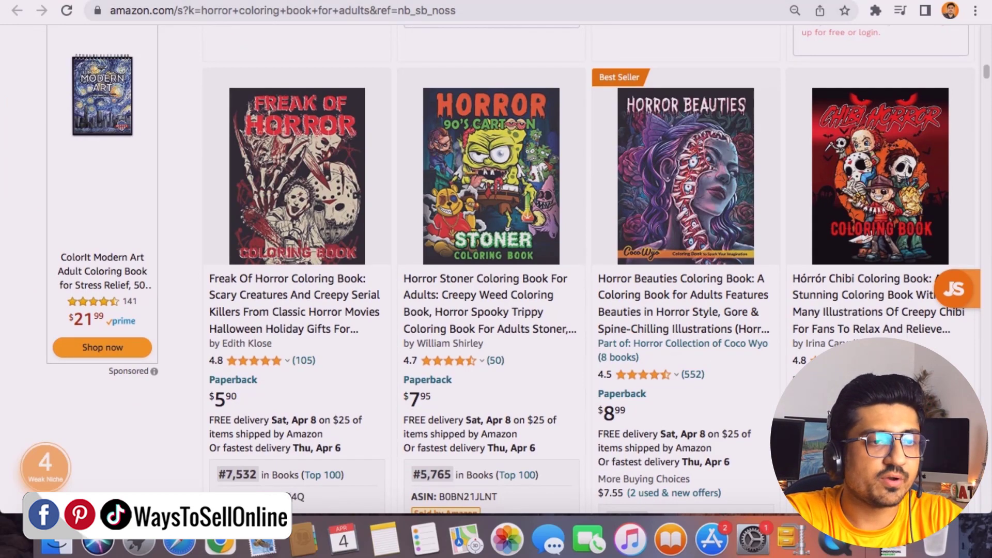
Return to the "horror stories" suggestions and bring up the results for "horror coloring book for adults" again
{"action": "left_click", "coordinate": [298, 4]}
{"action": "left_click", "coordinate": [355, 38]}
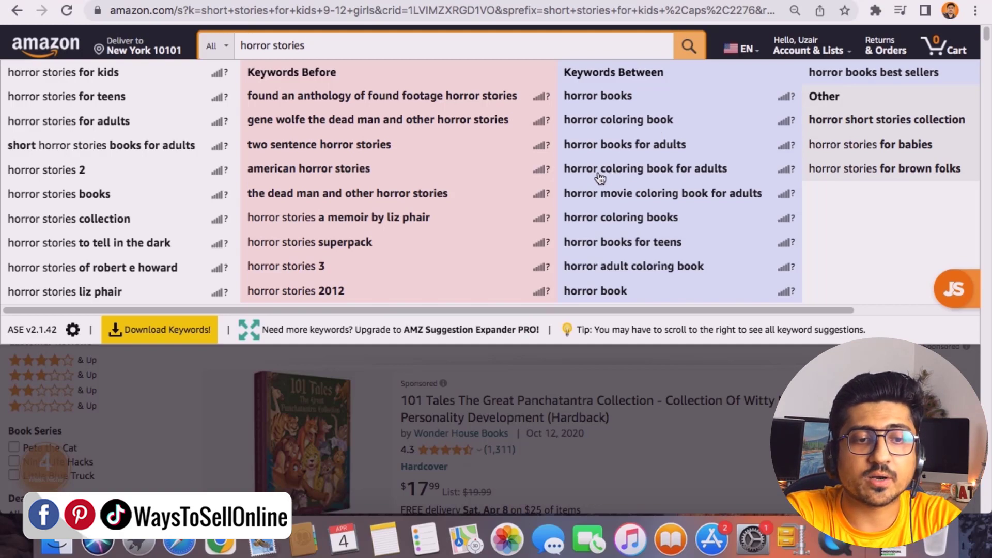
{"action": "left_click", "coordinate": [697, 169]}
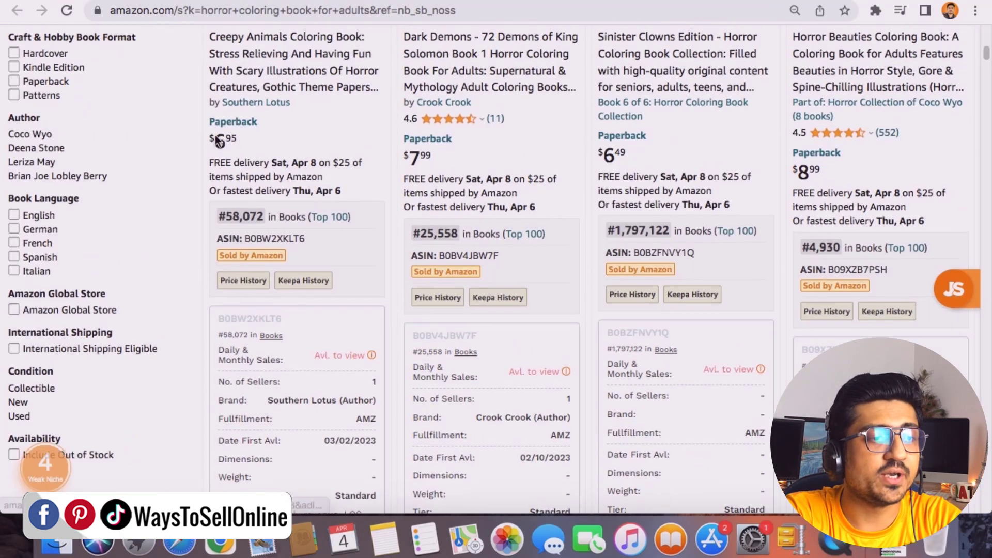